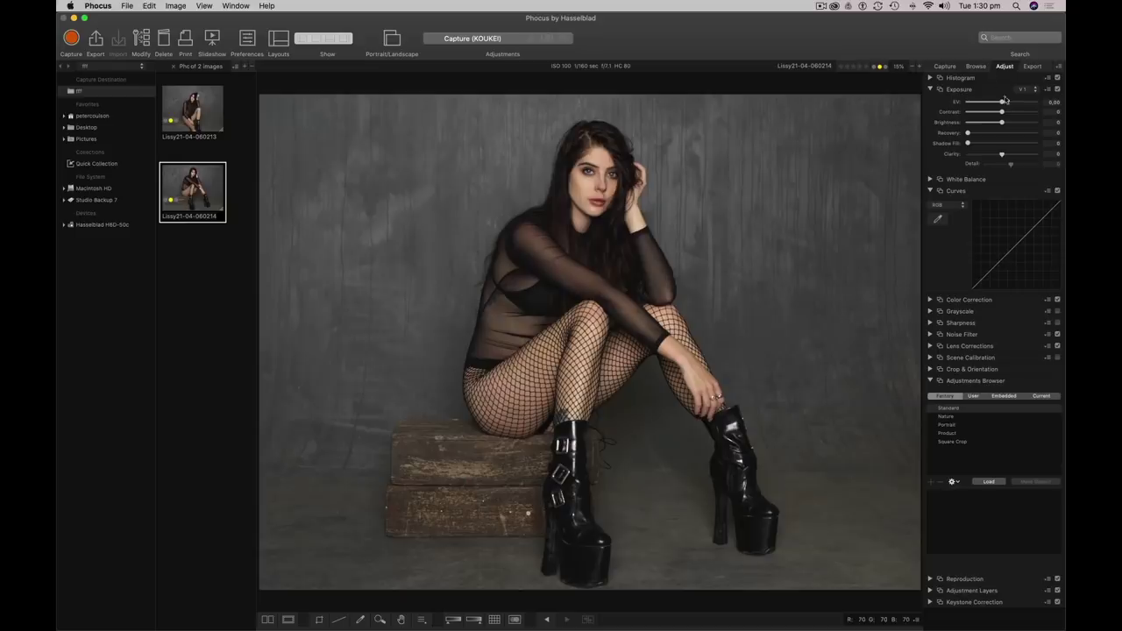
# Test brighter EV settings with the overexposure warning turned on, and reset EV to 0.
pyautogui.moveTo(1002, 104); pyautogui.dragTo(1024, 103)
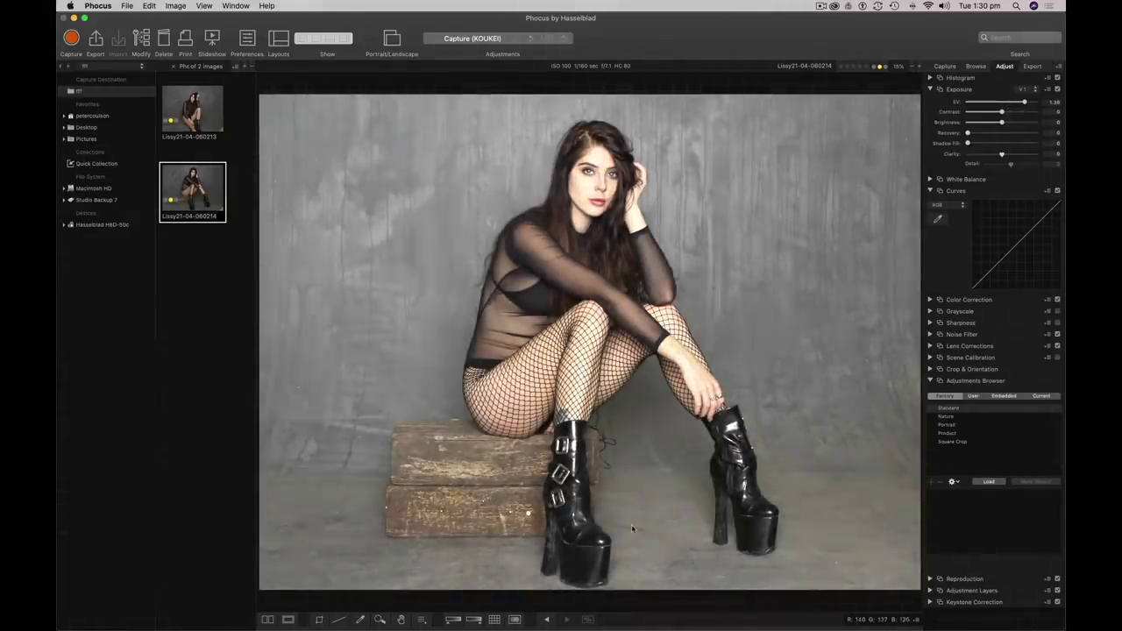
pyautogui.click(473, 619)
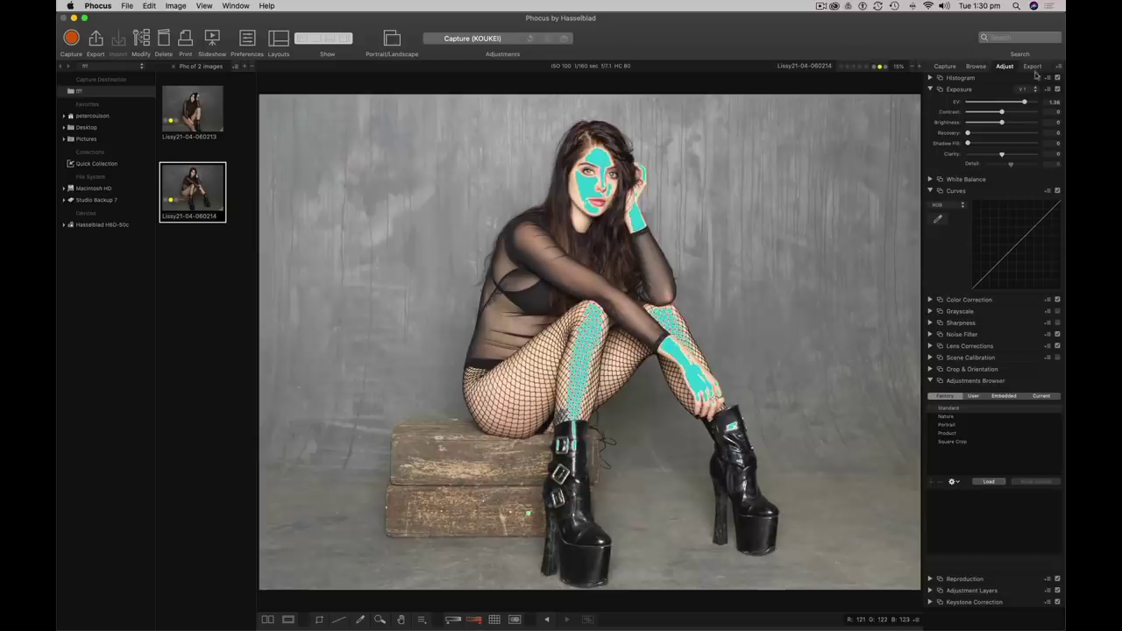
pyautogui.moveTo(1024, 103); pyautogui.dragTo(1013, 103)
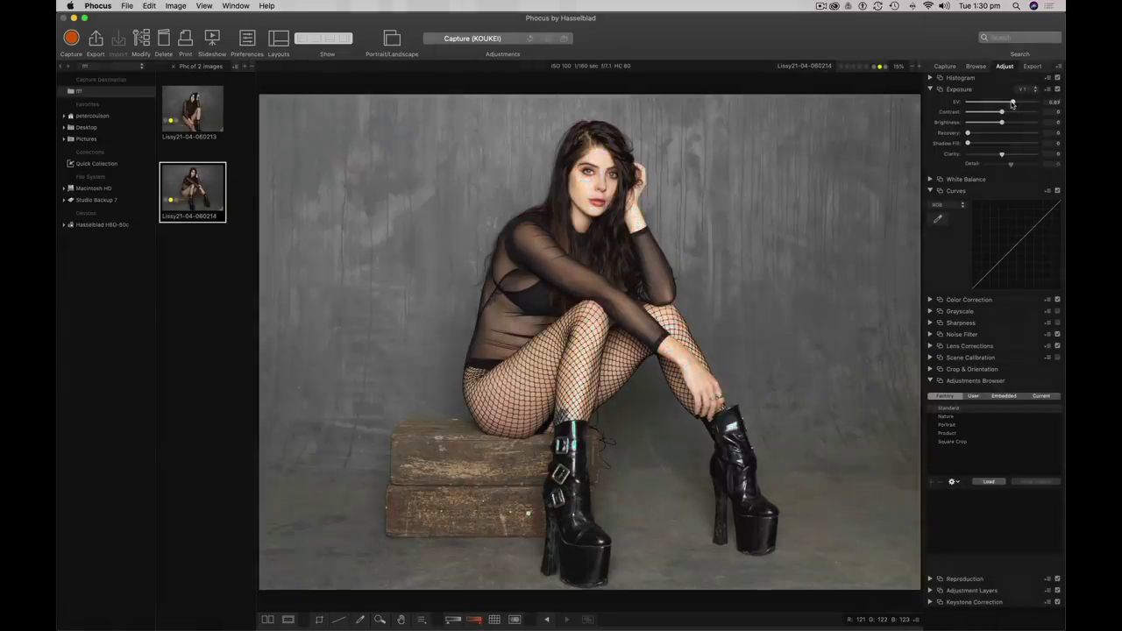
pyautogui.doubleClick(1013, 103)
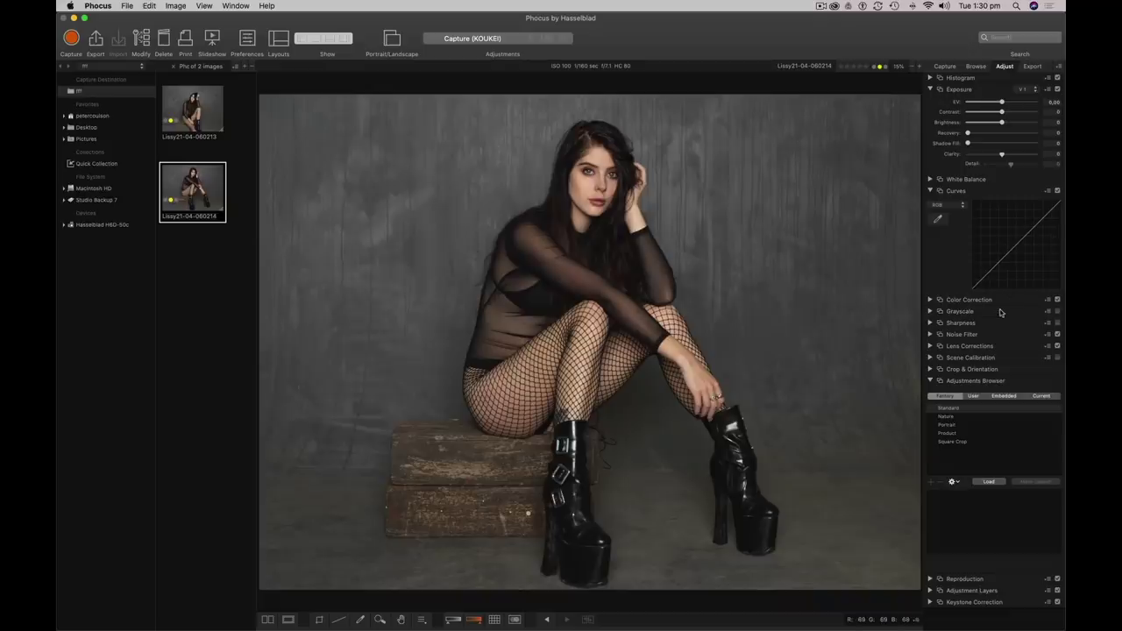
# Convert the photo to black and white with Grayscale and lower the highlight end of the RGB curve.
pyautogui.click(1057, 311)
pyautogui.click(930, 312)
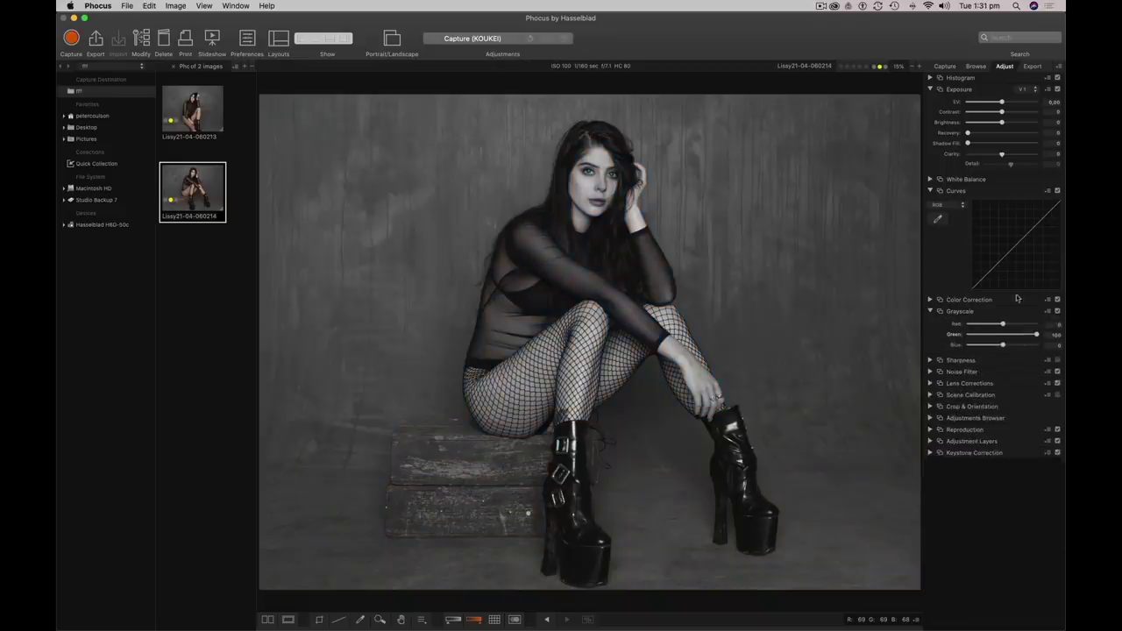
pyautogui.moveTo(1037, 227); pyautogui.dragTo(1058, 224)
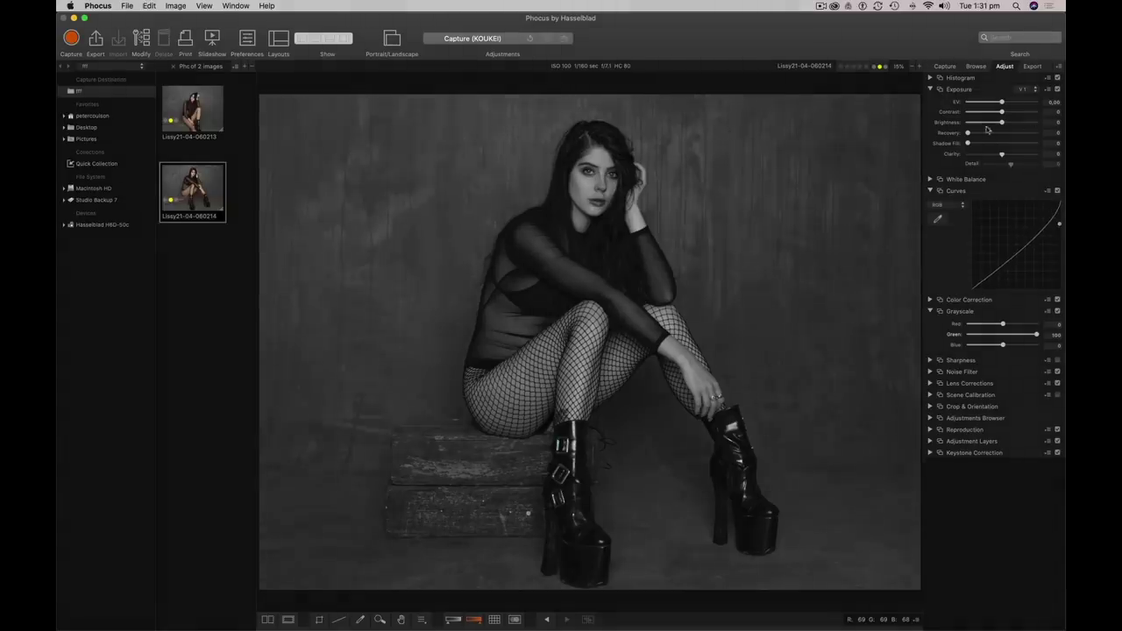
# Set the photo's Contrast to 23, Shadow Fill to about 36 and Clarity to 77.
pyautogui.moveTo(968, 144); pyautogui.dragTo(989, 144)
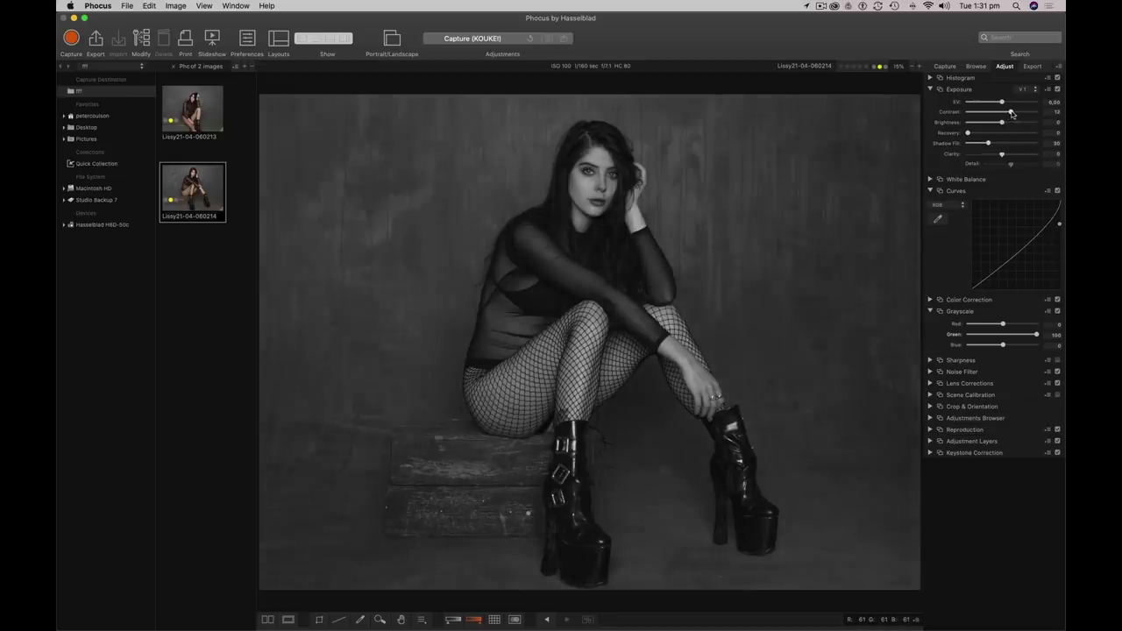
pyautogui.moveTo(1012, 114); pyautogui.dragTo(1013, 114)
pyautogui.moveTo(1003, 156); pyautogui.dragTo(1026, 156)
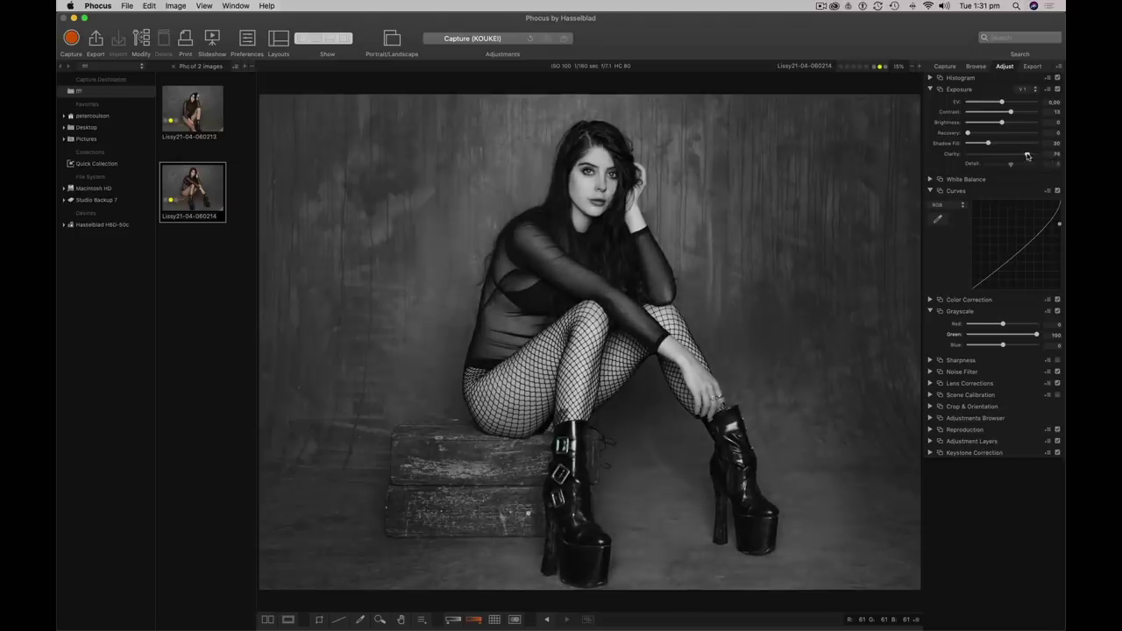
pyautogui.moveTo(1013, 114); pyautogui.dragTo(1017, 112)
pyautogui.moveTo(988, 145); pyautogui.dragTo(999, 144)
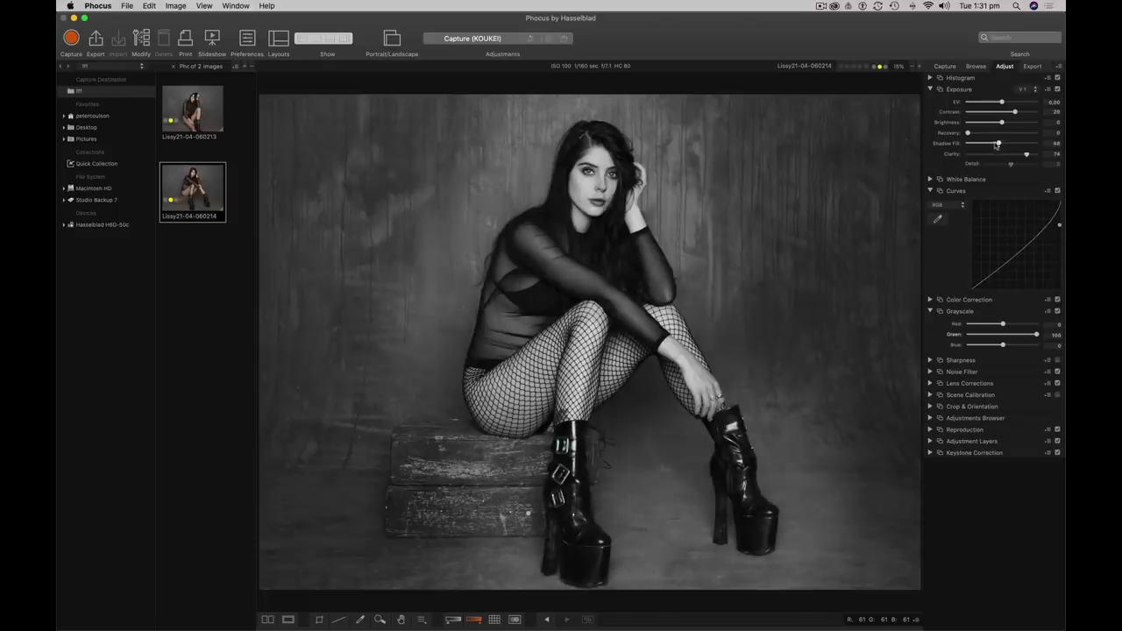
pyautogui.moveTo(991, 146); pyautogui.dragTo(989, 145)
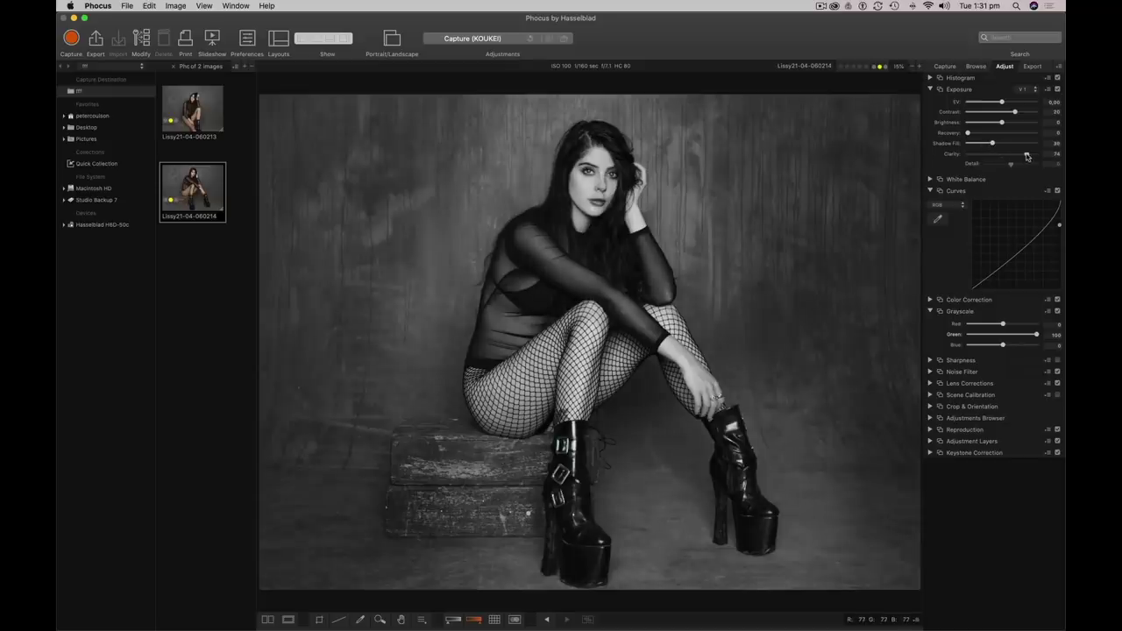
pyautogui.moveTo(1030, 155); pyautogui.dragTo(1051, 154)
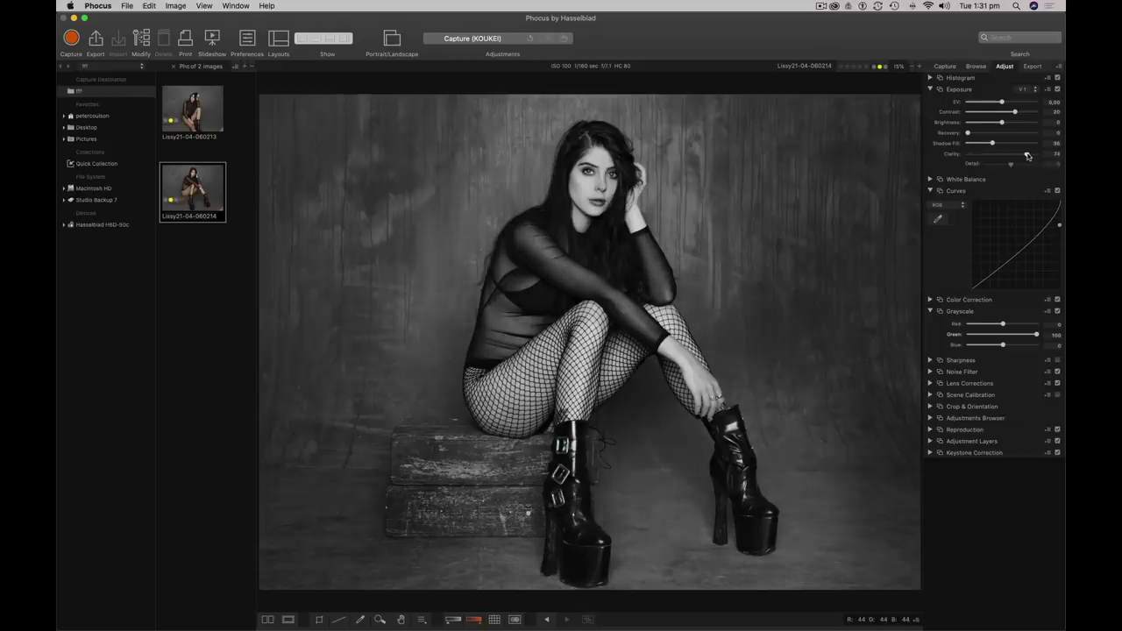
pyautogui.moveTo(1014, 113); pyautogui.dragTo(1019, 114)
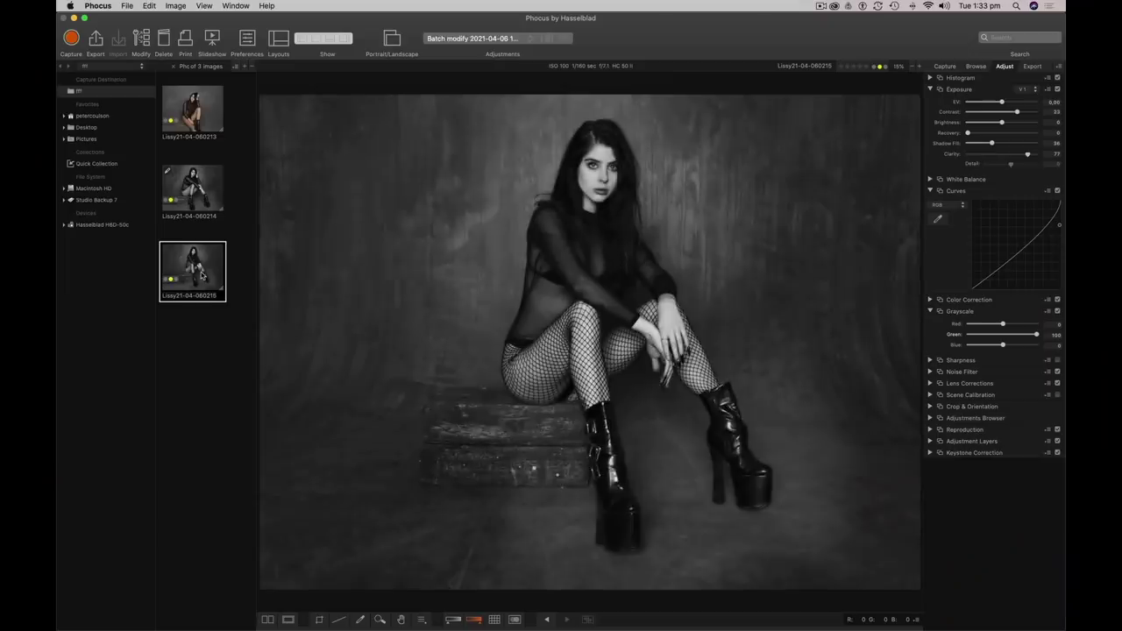
# Compare the adjusted photo 060214 with the newly captured photo 060215.
pyautogui.click(198, 190)
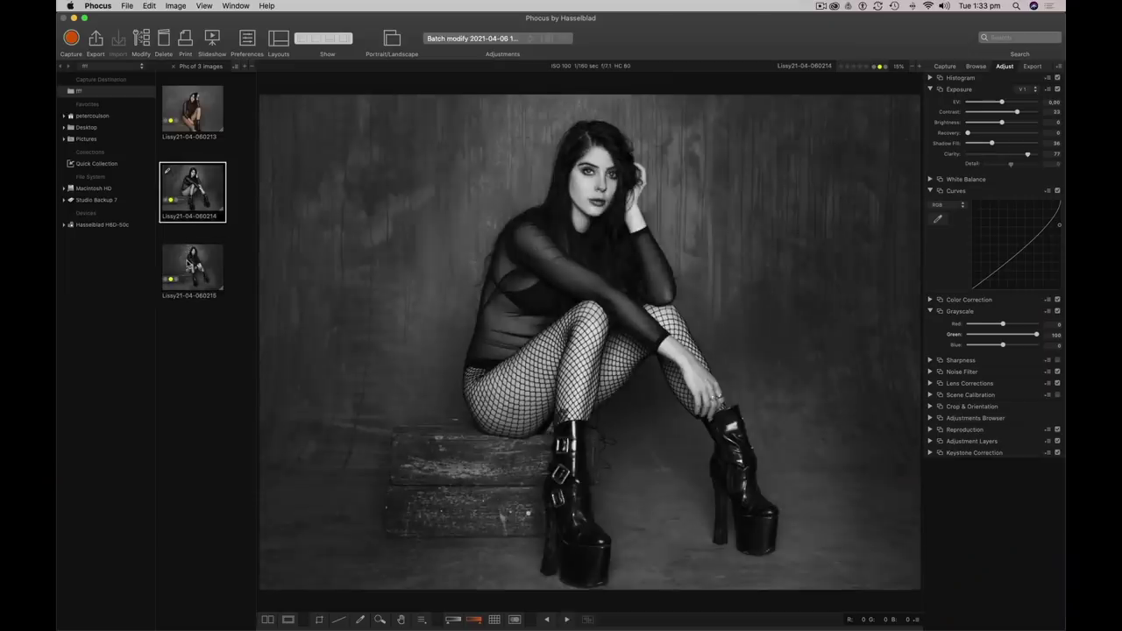
pyautogui.click(189, 261)
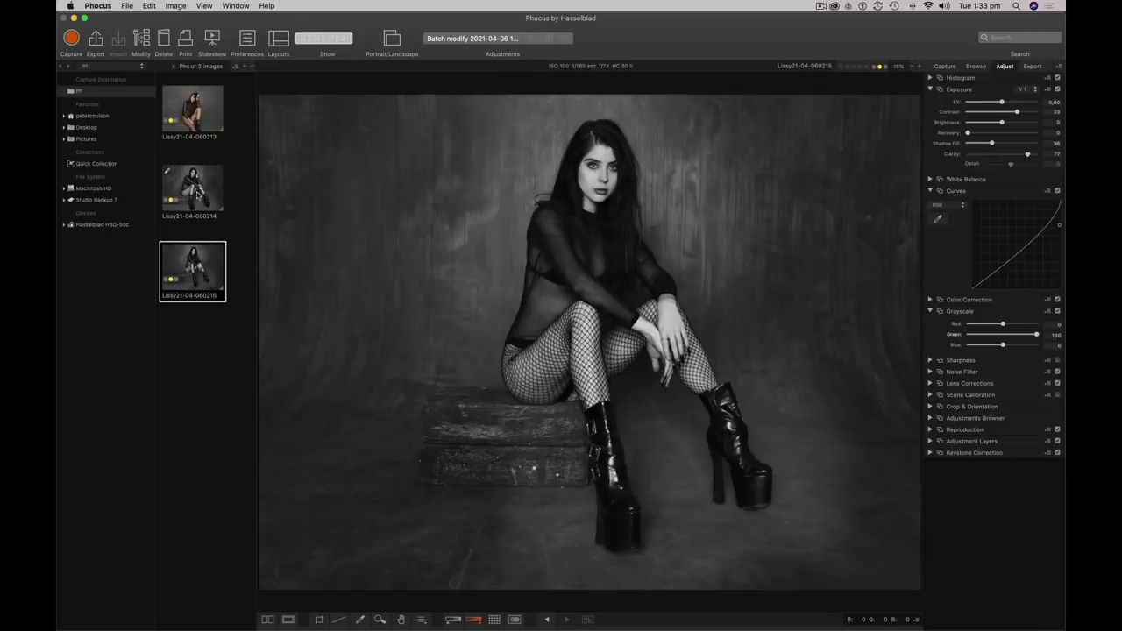
pyautogui.click(198, 196)
pyautogui.press('Down')
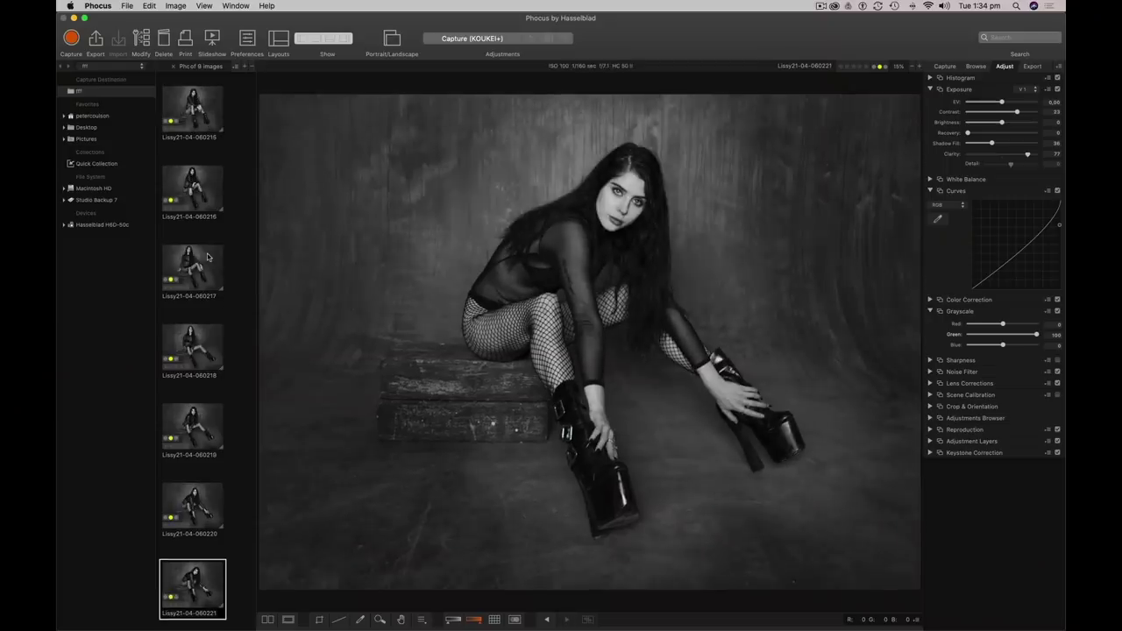
# Review the new black-and-white captures, including photos 060218 to 060221 and 060240.
pyautogui.click(194, 517)
pyautogui.click(197, 429)
pyautogui.click(200, 350)
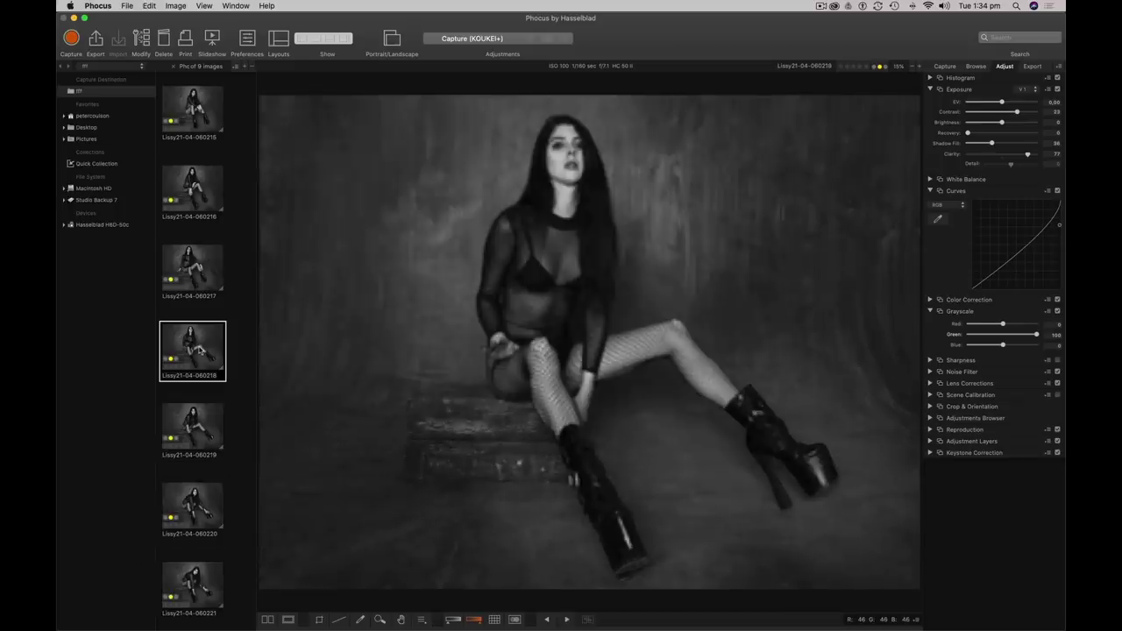
pyautogui.click(200, 580)
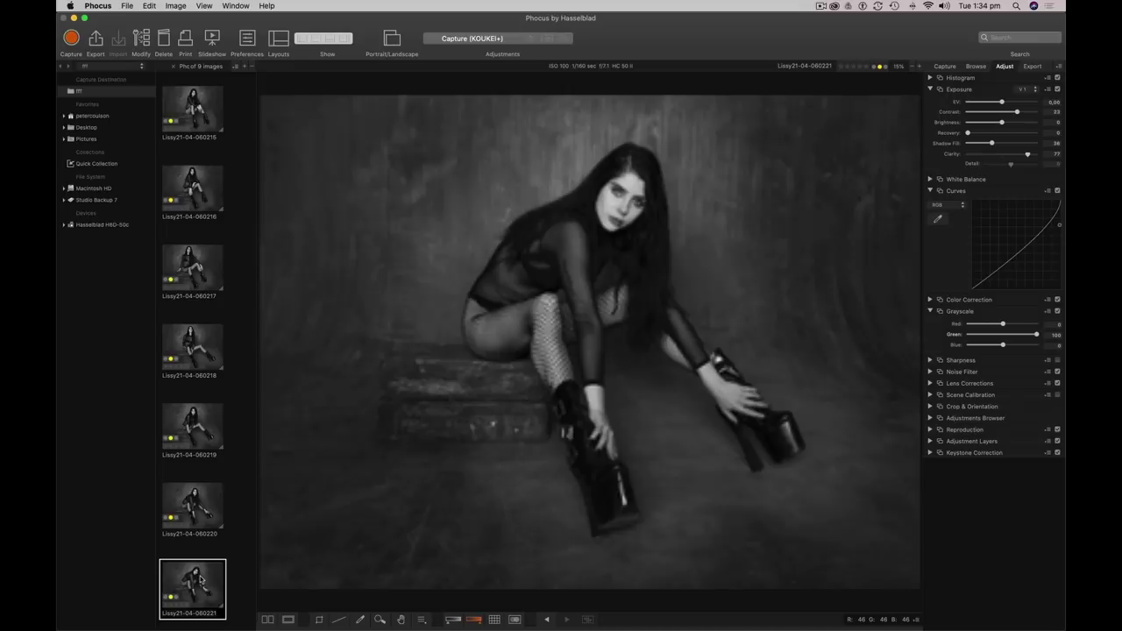
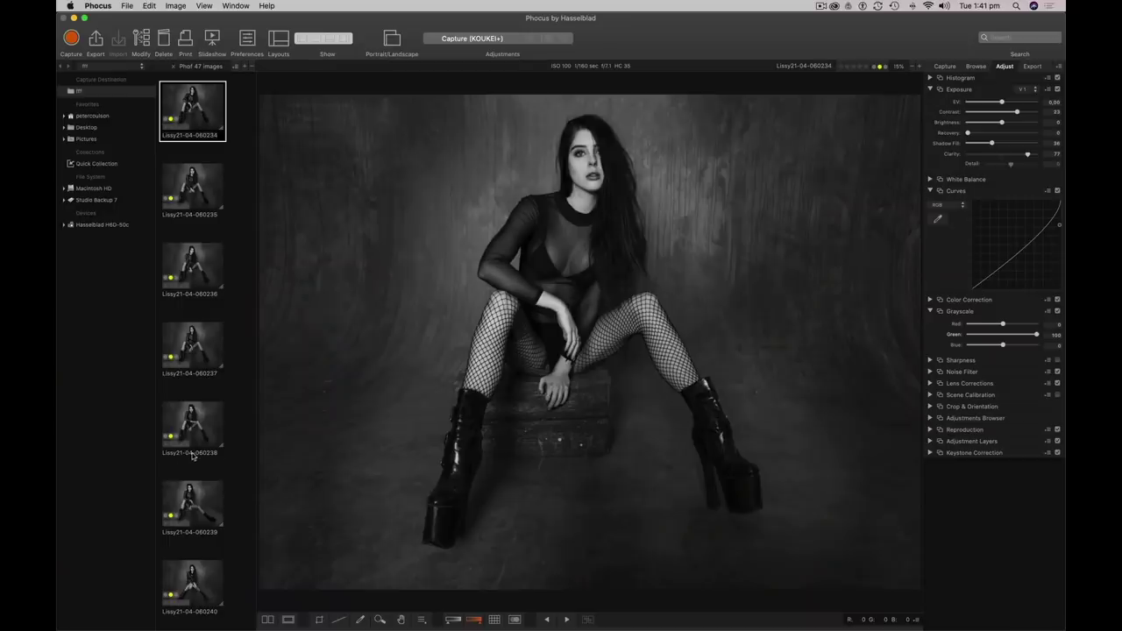
pyautogui.click(193, 593)
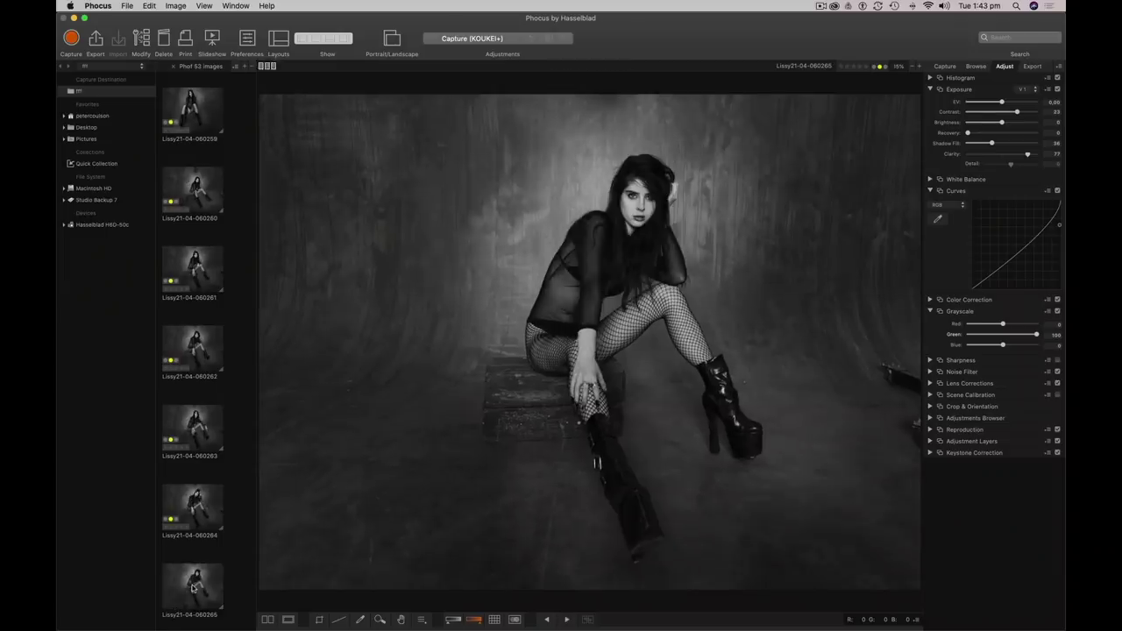
# Rework photo 060265 with EV 0.55, Contrast 29, Shadow Fill 53, Clarity 0 and a lower highlight end on the RGB curve.
pyautogui.click(193, 588)
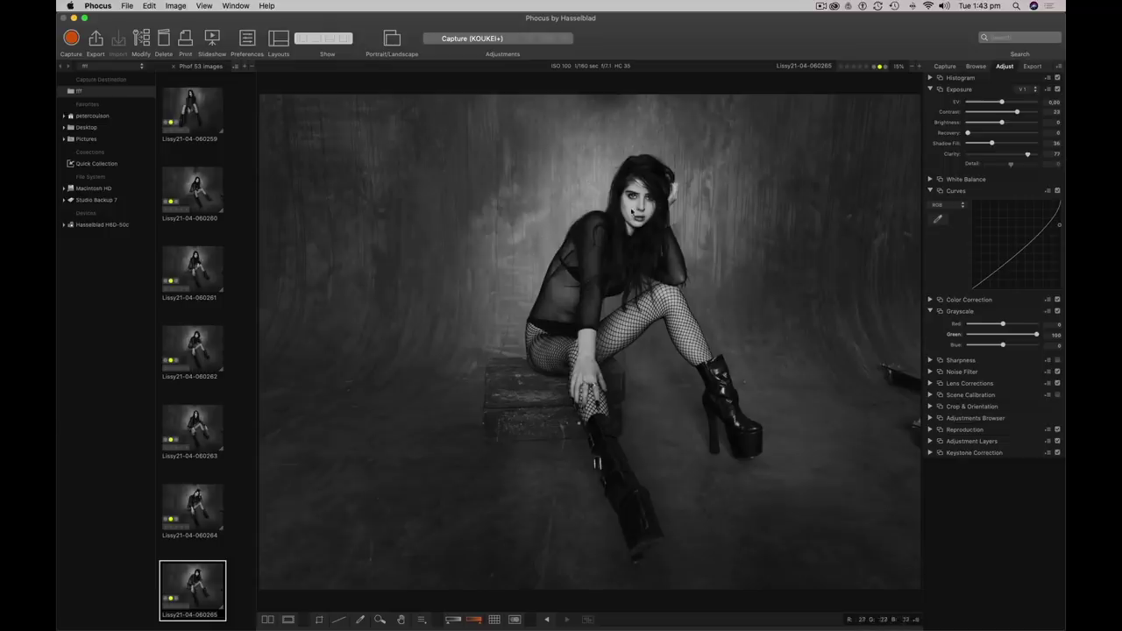
pyautogui.doubleClick(1027, 155)
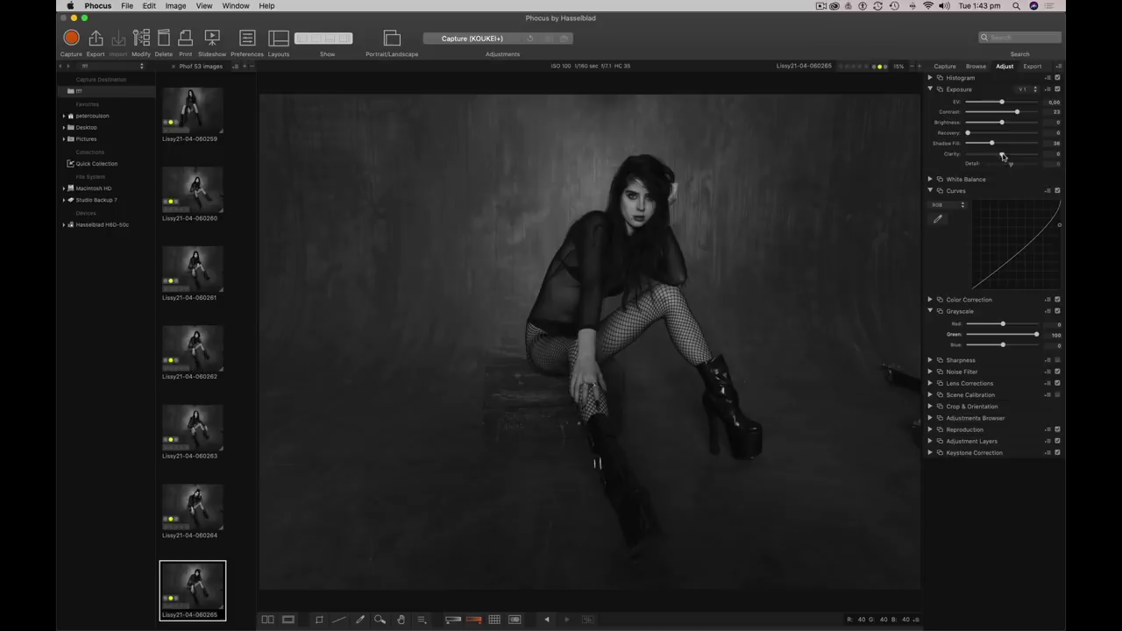
pyautogui.moveTo(1004, 156); pyautogui.dragTo(1013, 158)
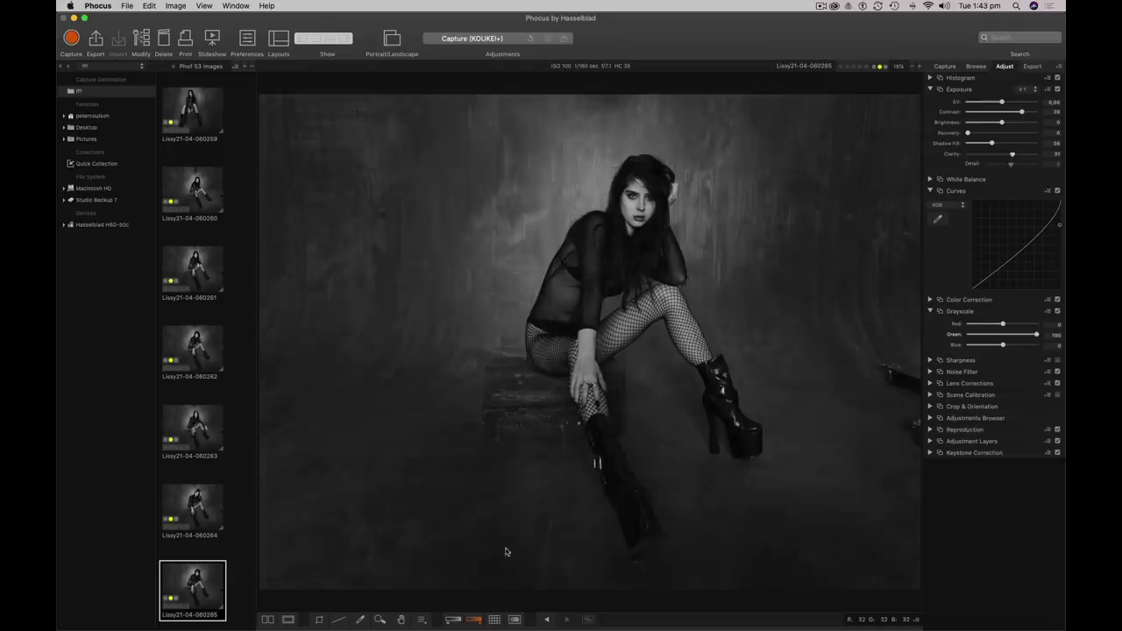
pyautogui.click(1061, 228)
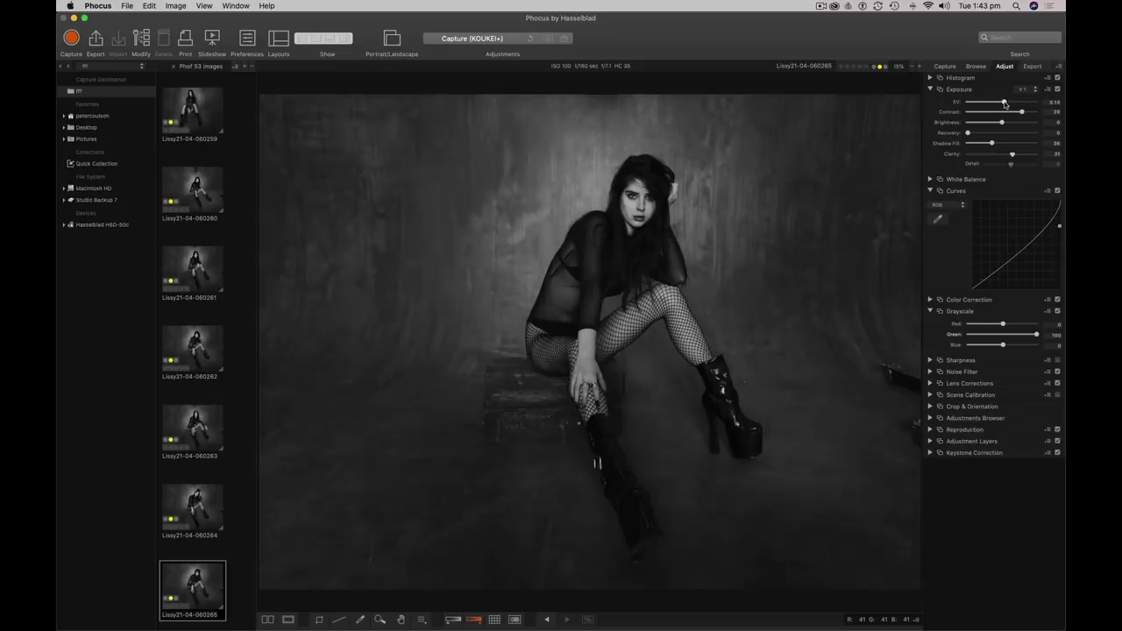
pyautogui.moveTo(1006, 103)
pyautogui.mouseDown()
pyautogui.moveTo(1033, 104)
pyautogui.moveTo(1012, 104)
pyautogui.mouseUp()
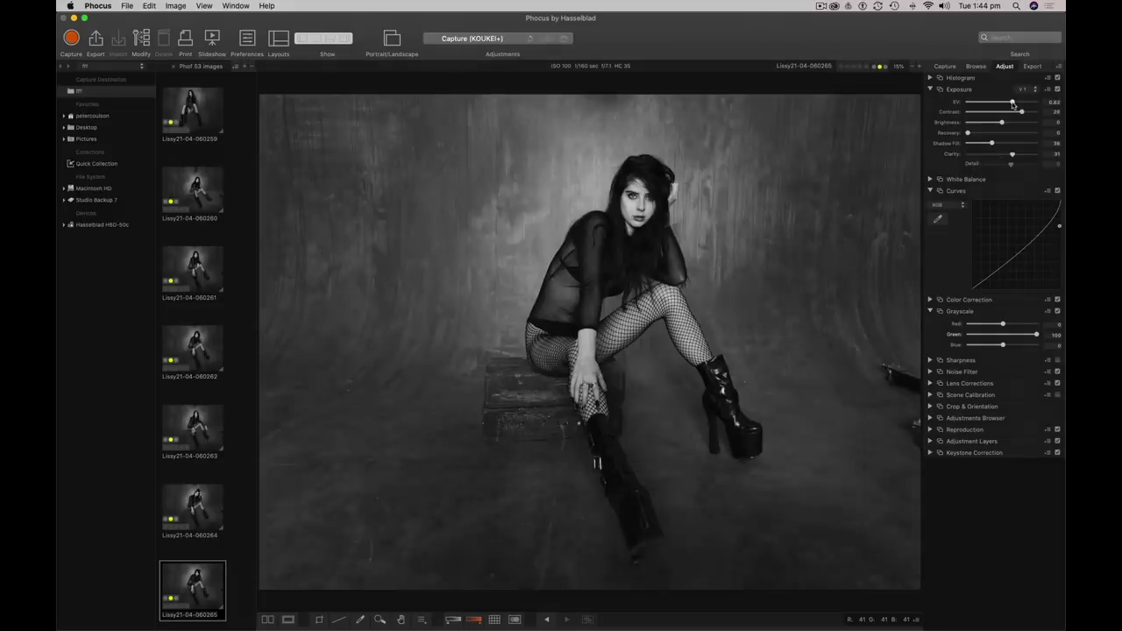
pyautogui.doubleClick(1013, 155)
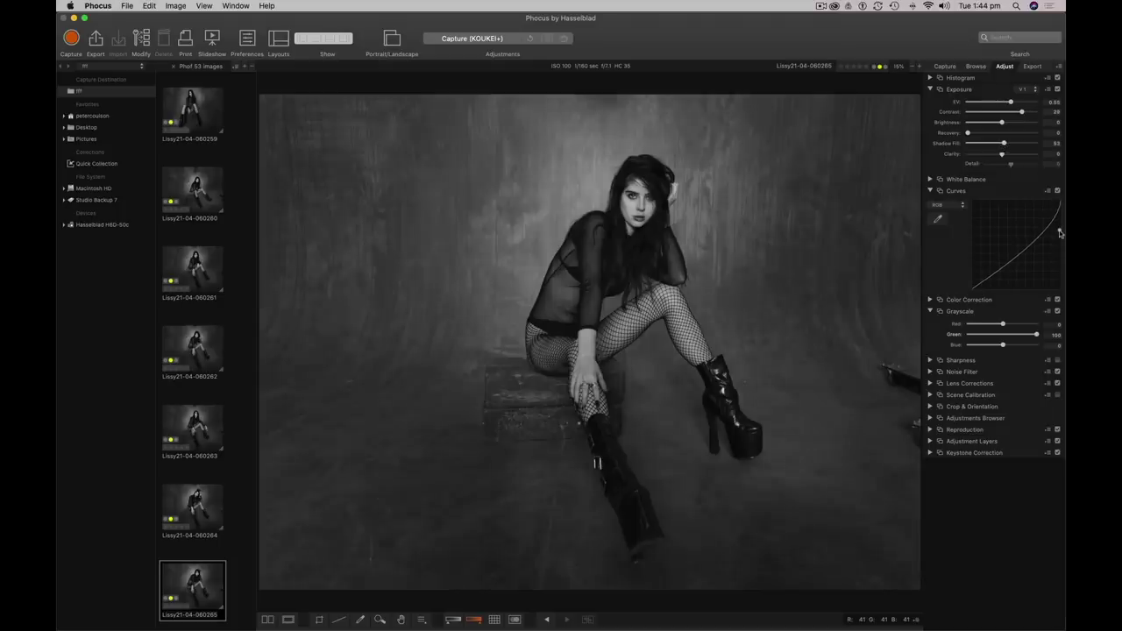
# Set the lens correction Vignetting to -100 and raise EV to 0.83.
pyautogui.click(951, 383)
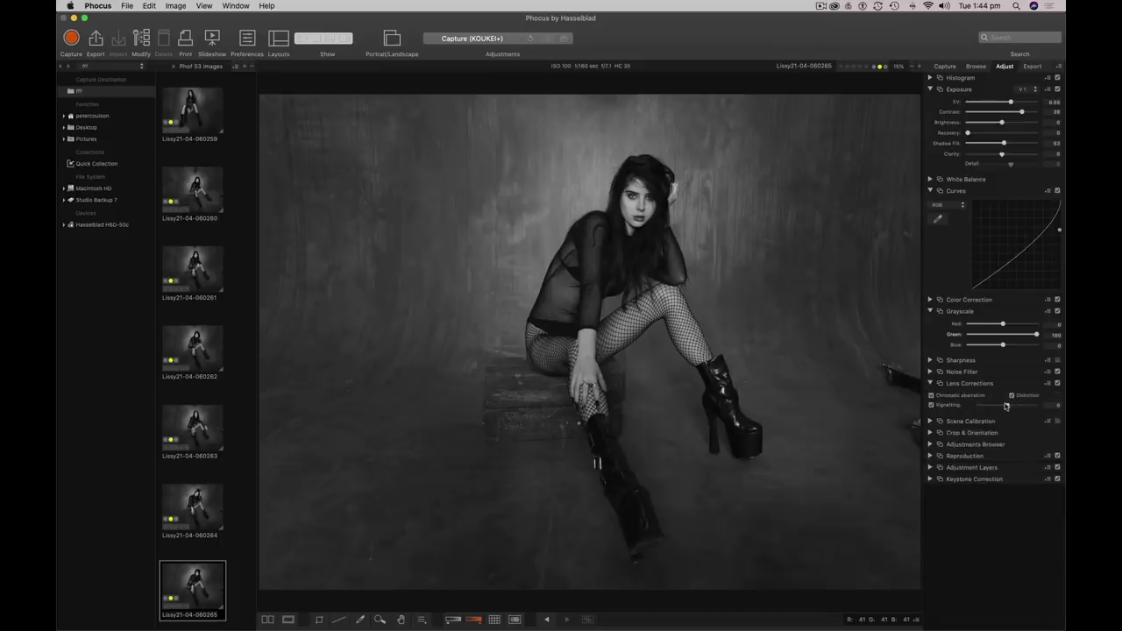
pyautogui.moveTo(995, 408); pyautogui.dragTo(964, 409)
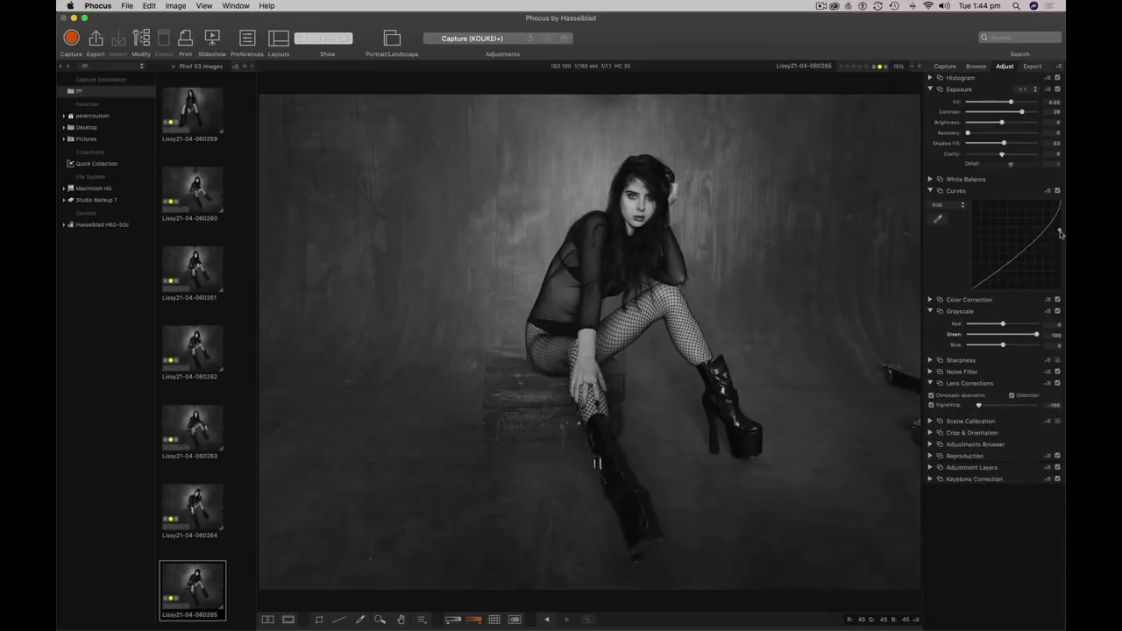
pyautogui.moveTo(1010, 103); pyautogui.dragTo(1013, 103)
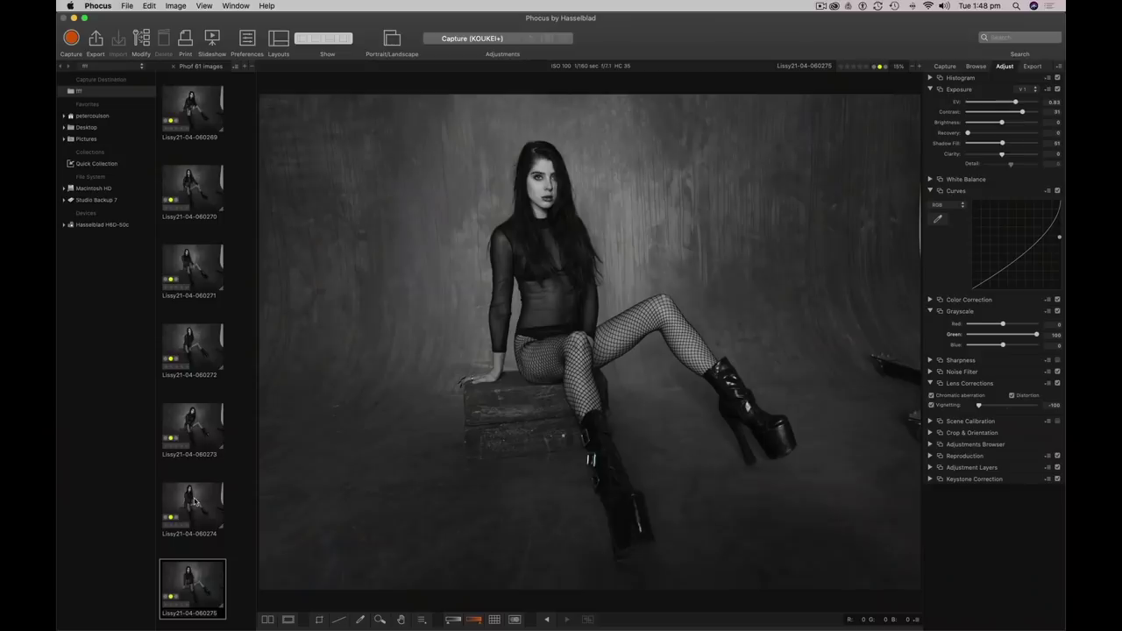
# Compare photos 060274 and 060269 with the earlier photo 060265.
pyautogui.click(195, 501)
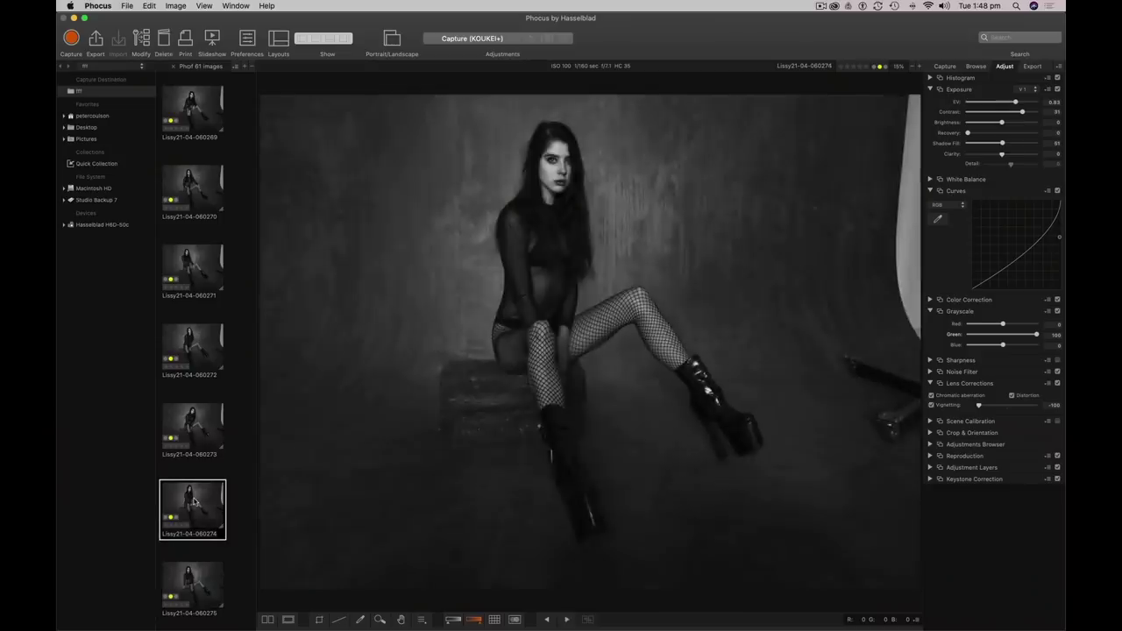
pyautogui.scroll(2, 236, 263)
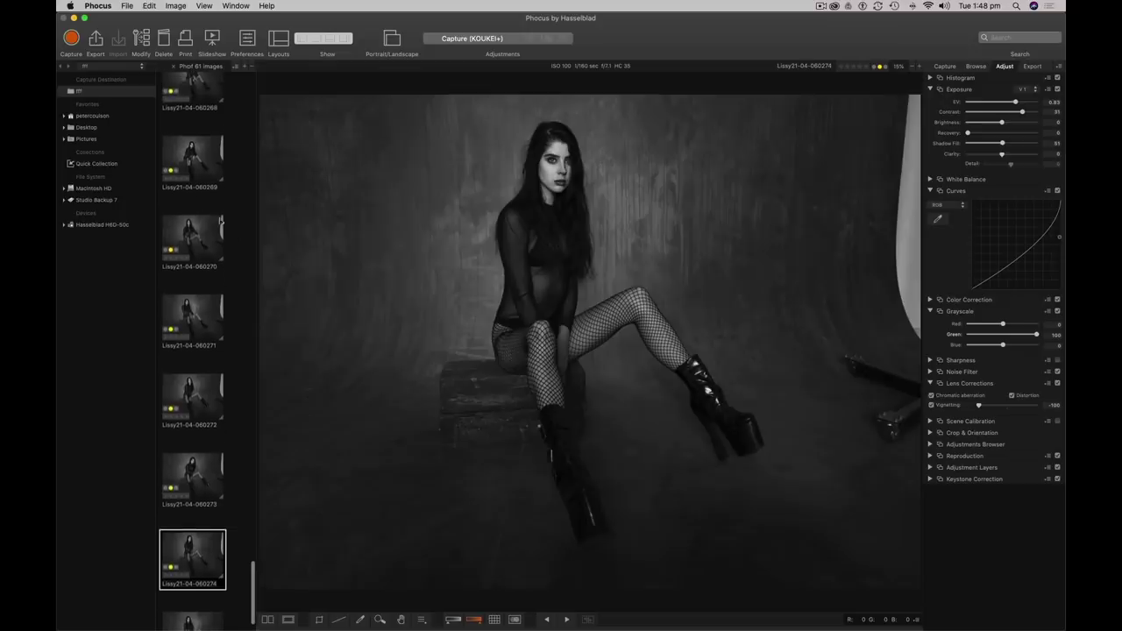
pyautogui.click(200, 174)
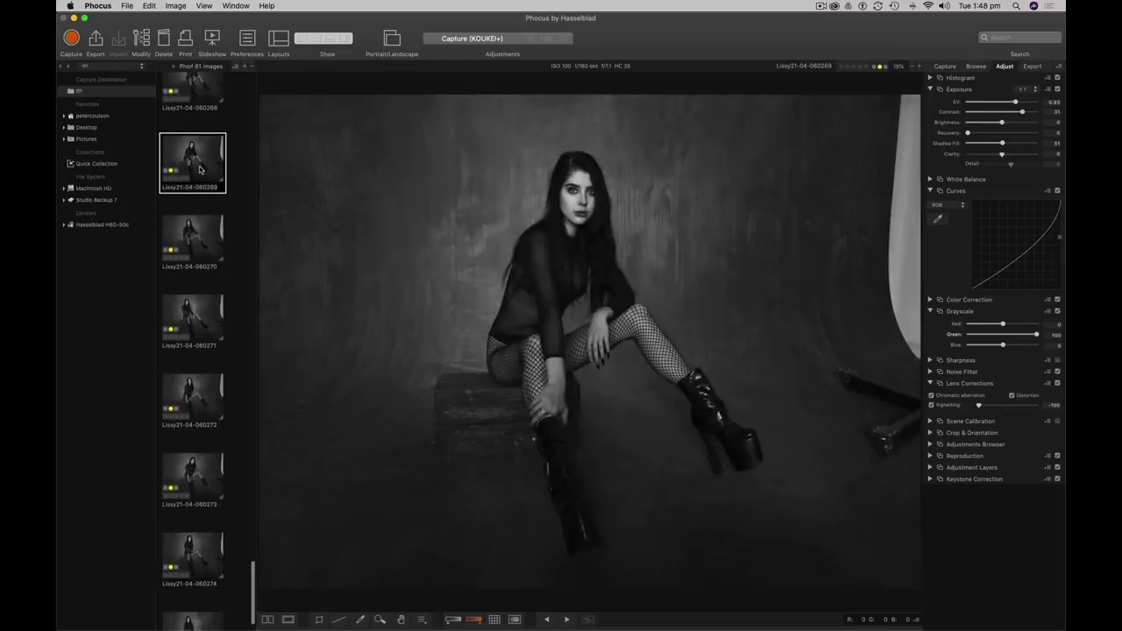
pyautogui.scroll(1, 200, 170)
pyautogui.scroll(5, 201, 170)
pyautogui.click(193, 130)
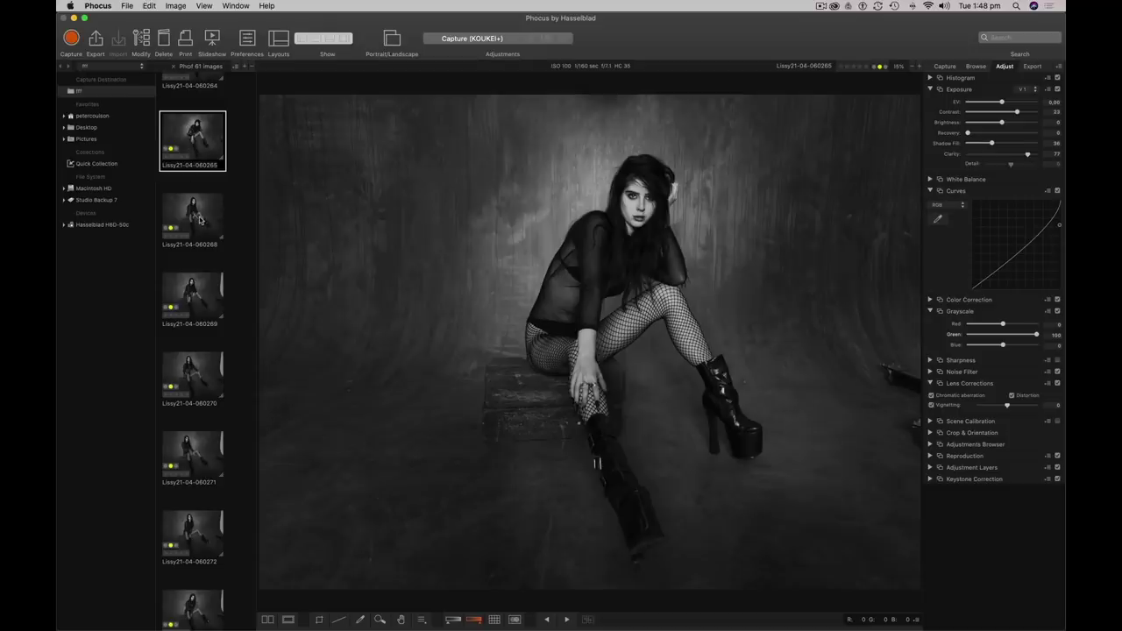
# Reduce the Contrast of photo 060268 slightly.
pyautogui.click(200, 221)
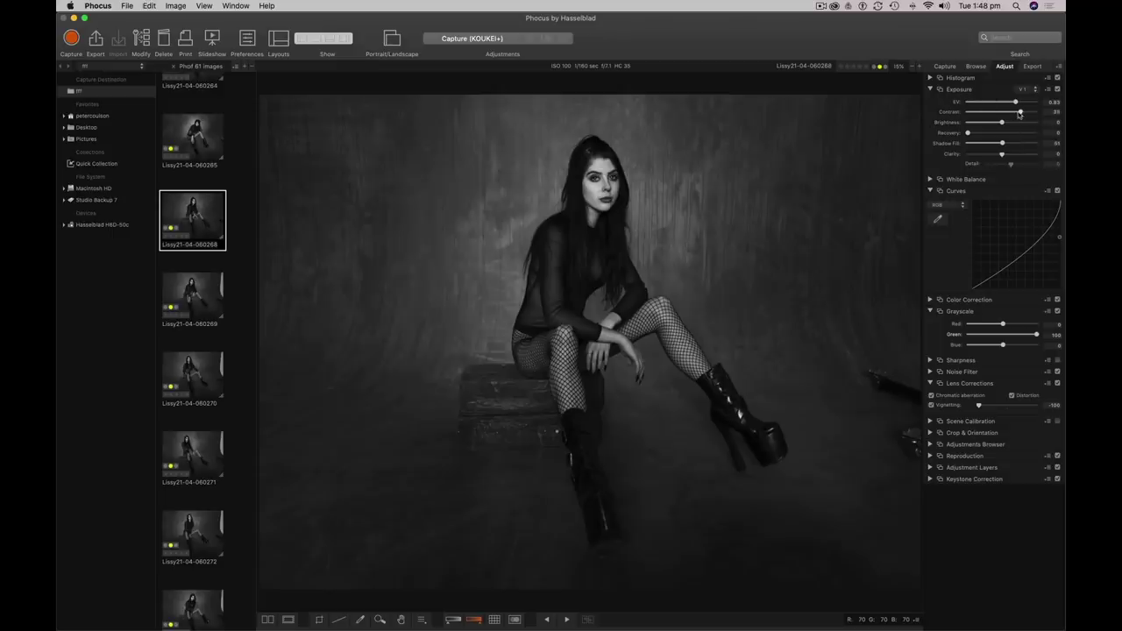
pyautogui.moveTo(1020, 113); pyautogui.dragTo(1017, 113)
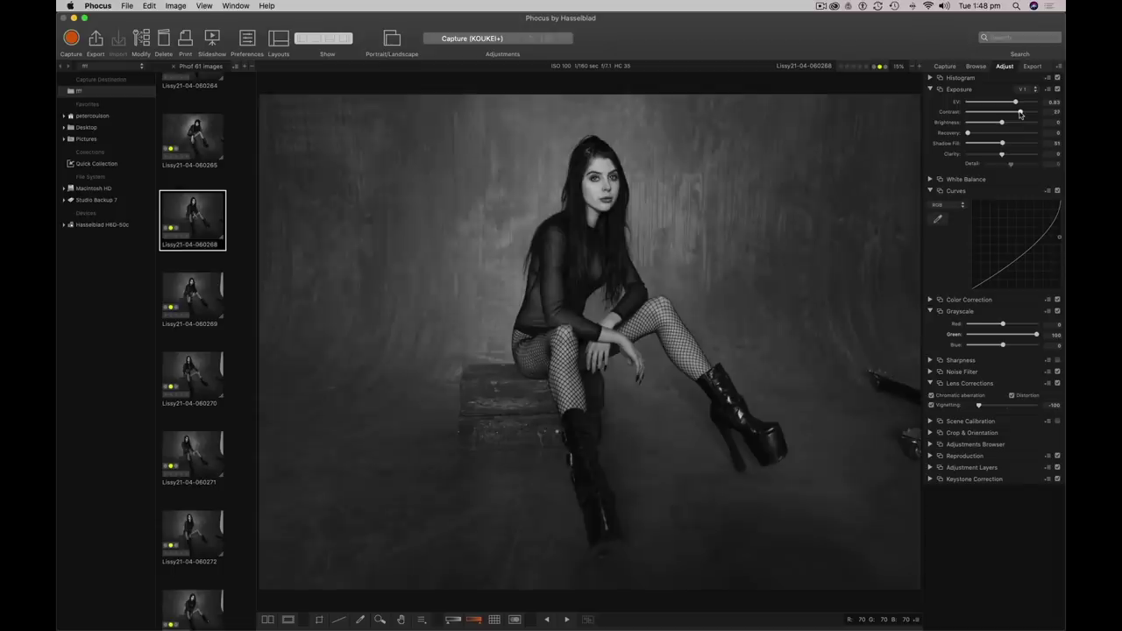
pyautogui.moveTo(1020, 114); pyautogui.dragTo(1014, 113)
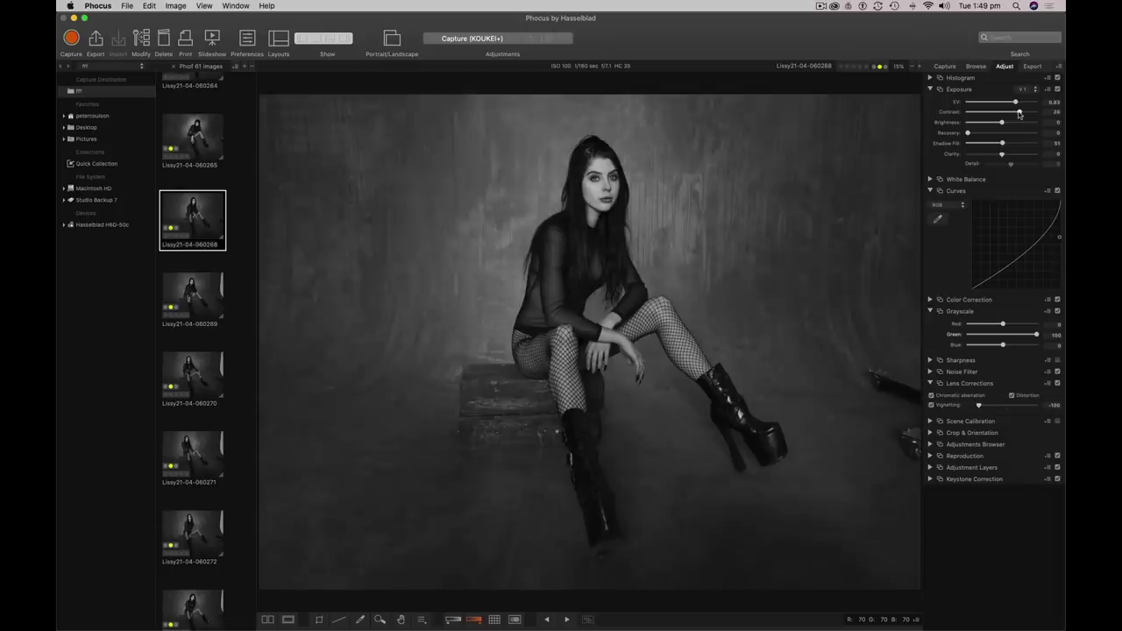